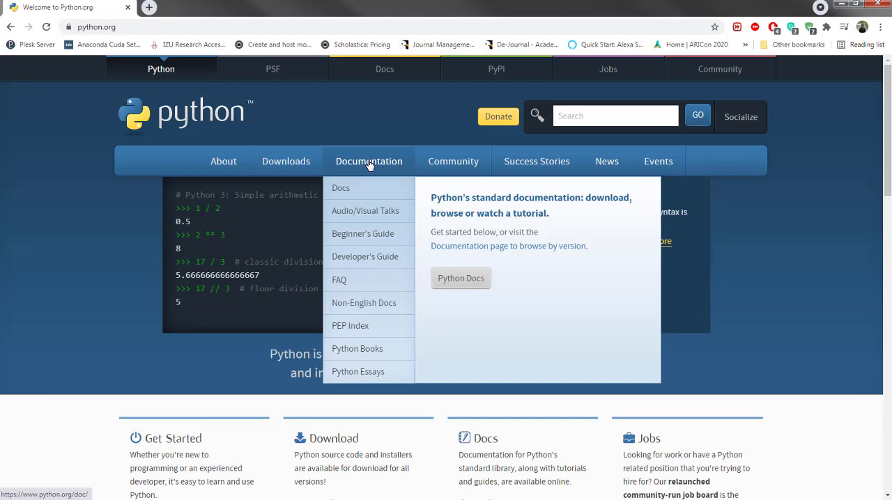
Open the list of Python releases on python.org and download the latest Windows installer, Python 3.9.6.
mouse_move(294, 163)
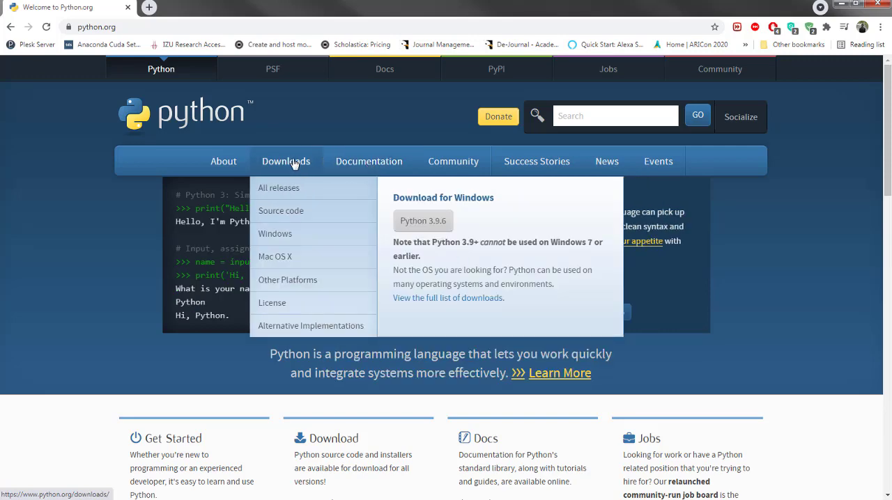
click(287, 189)
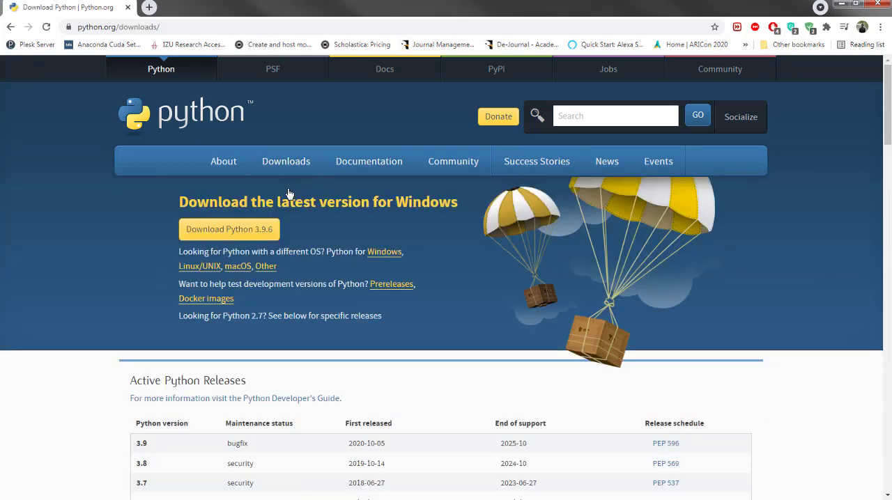
scroll(290, 261, down, 3)
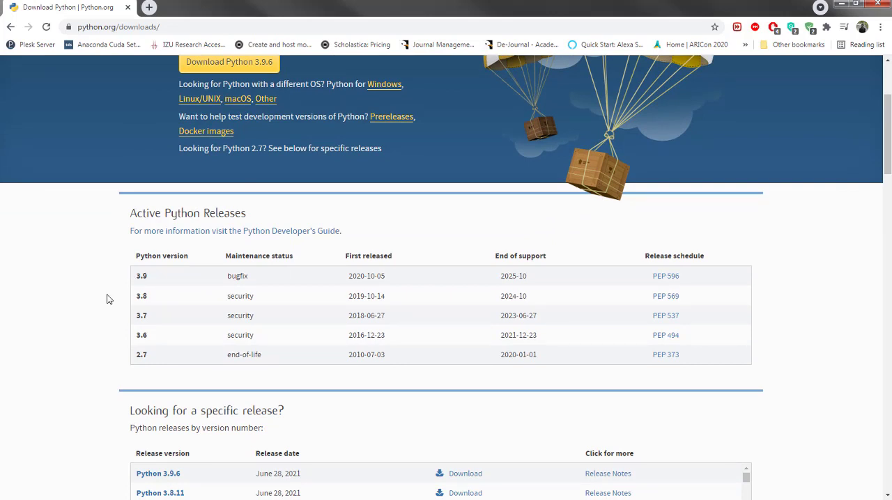
scroll(108, 300, down, 1)
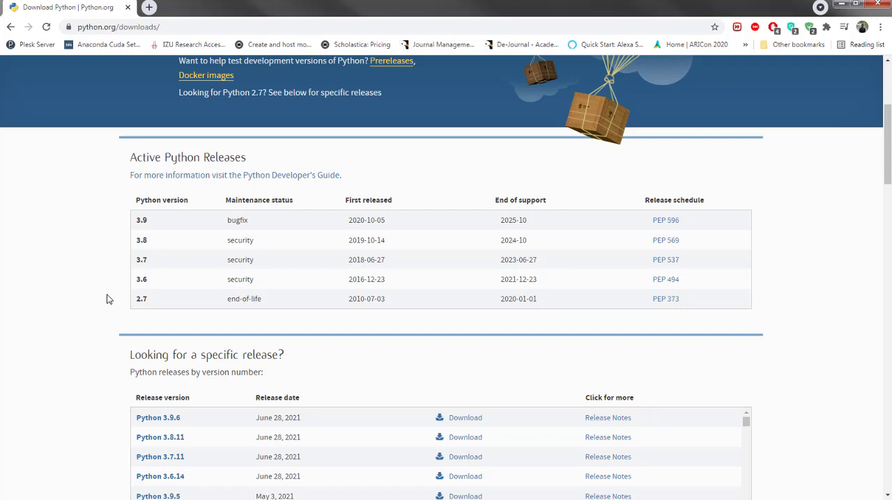
scroll(107, 299, down, 1)
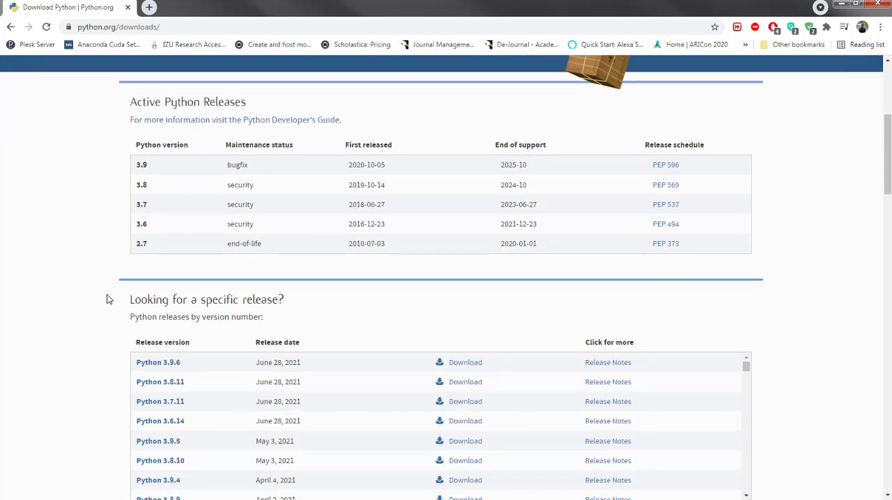
scroll(107, 299, up, 4)
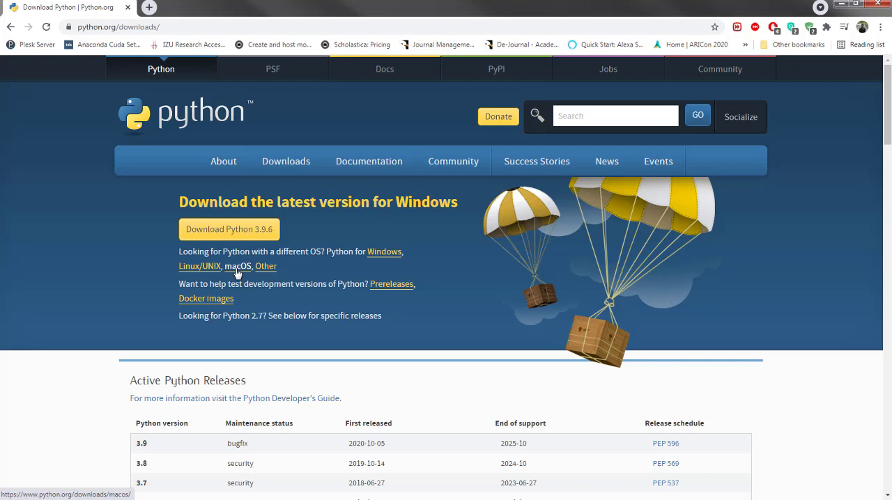
click(237, 231)
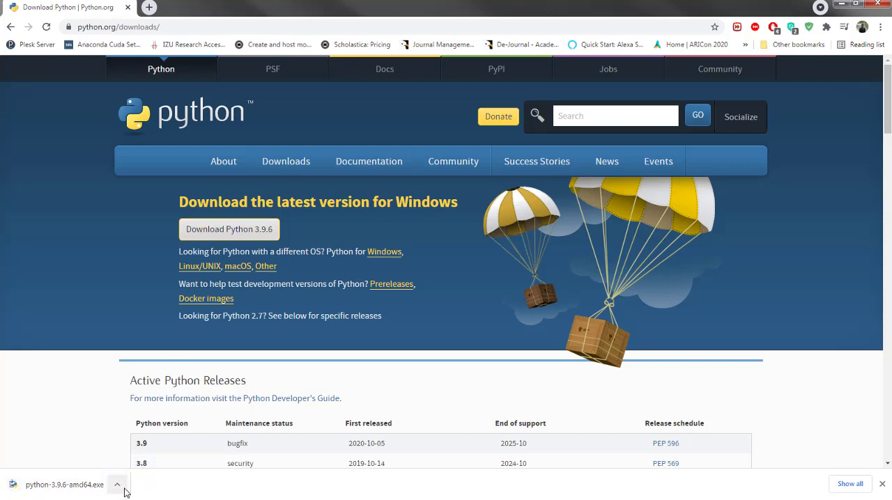
Look through the Python releases for Windows, including the 32-bit and 64-bit installers offered for each stable release.
click(387, 252)
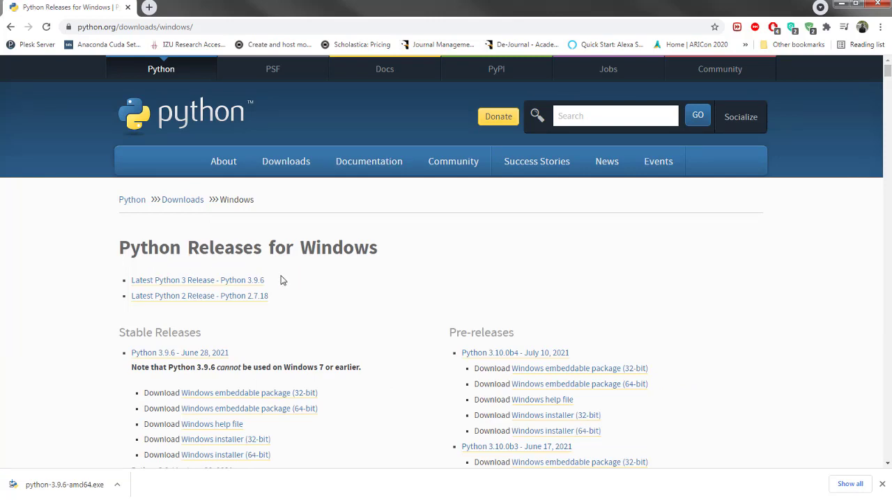
scroll(323, 305, down, 1)
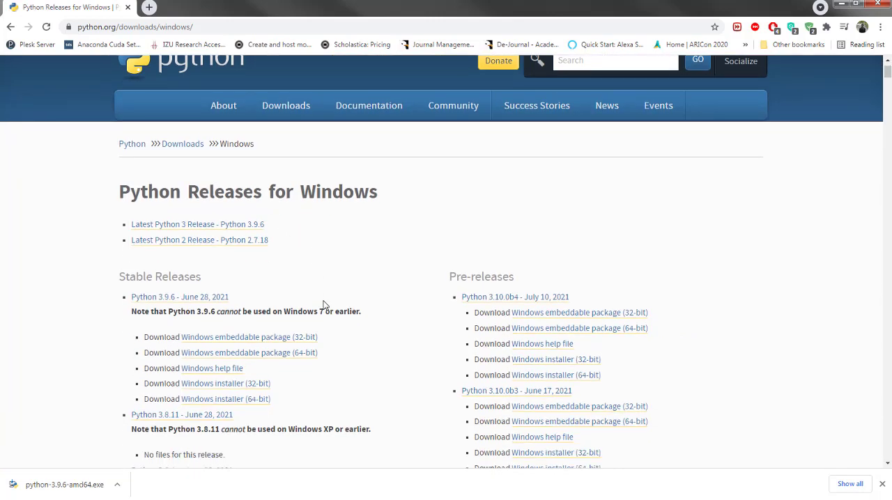
scroll(323, 304, down, 1)
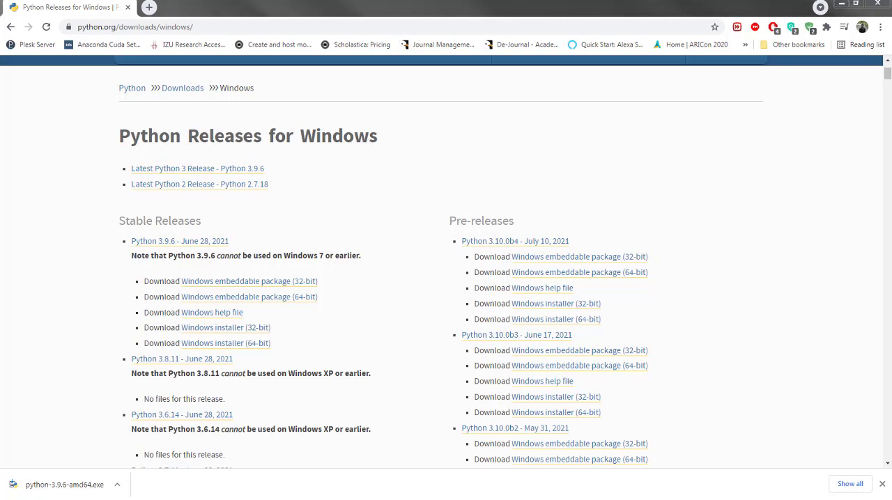
Run the installer from the Python Installer folder and install Python 3.7.1 (64-bit) with default settings, adding Python 3.7 to PATH.
drag(174, 21, 349, 89)
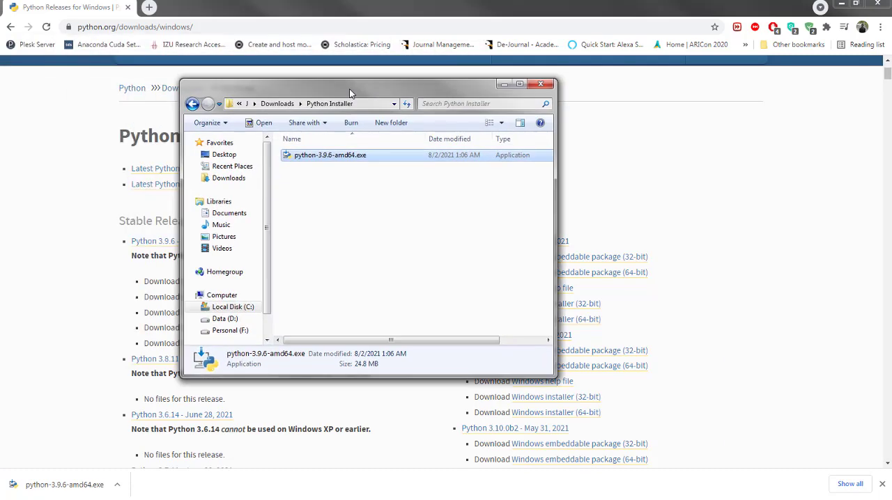
double_click(346, 156)
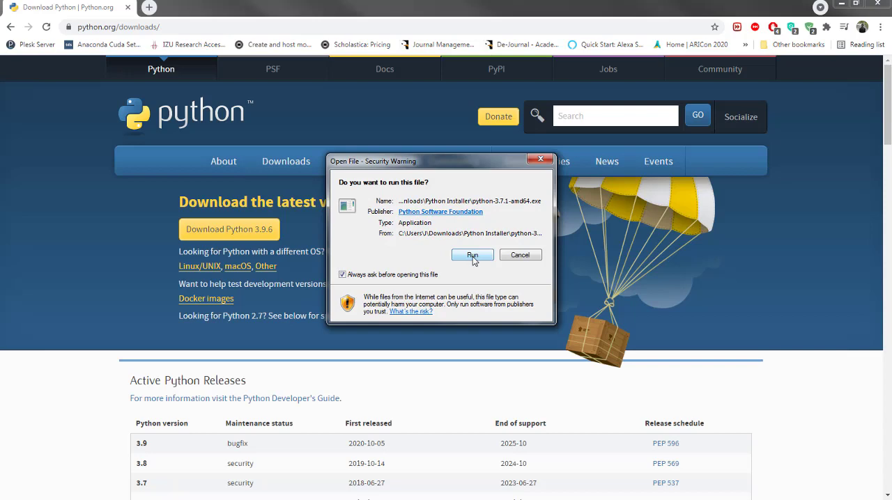
click(473, 256)
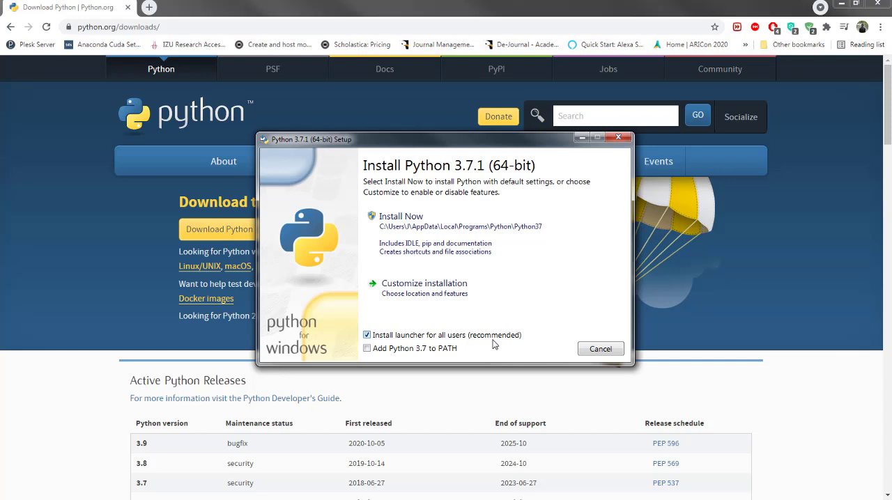
click(367, 349)
click(410, 239)
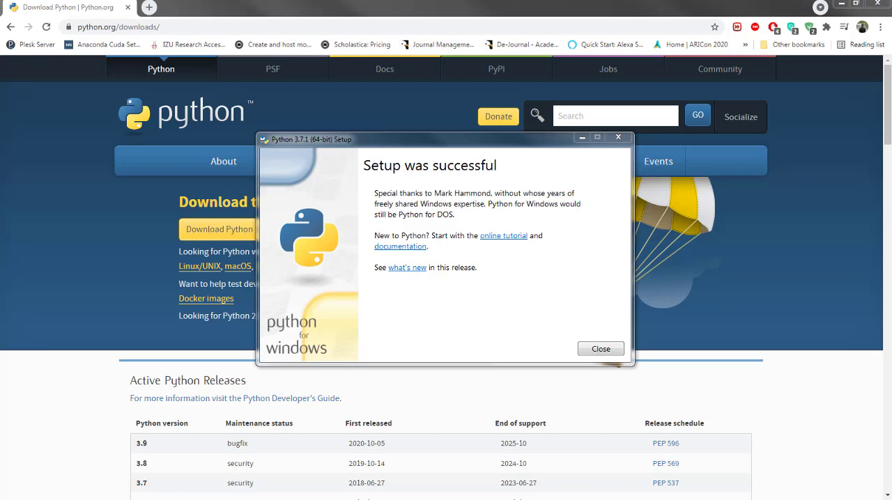
click(601, 349)
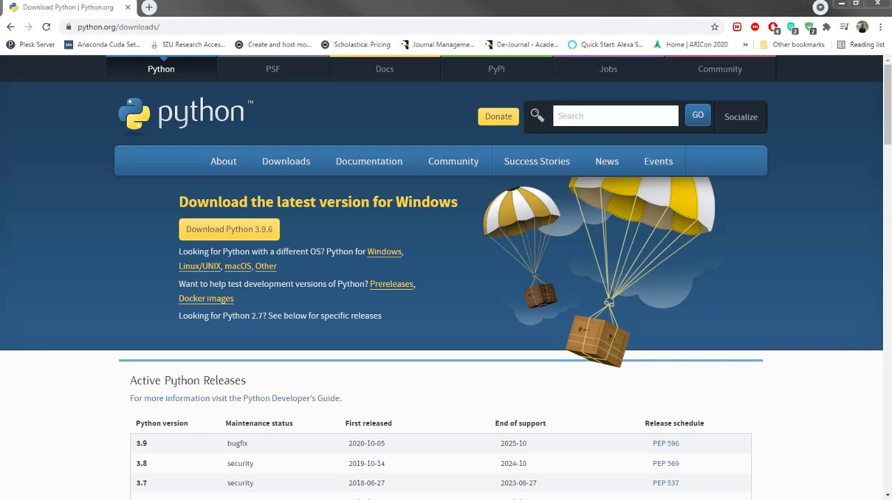
Start the Python interpreter in a Command Prompt window and run print('hello') to test it.
drag(270, 89, 335, 155)
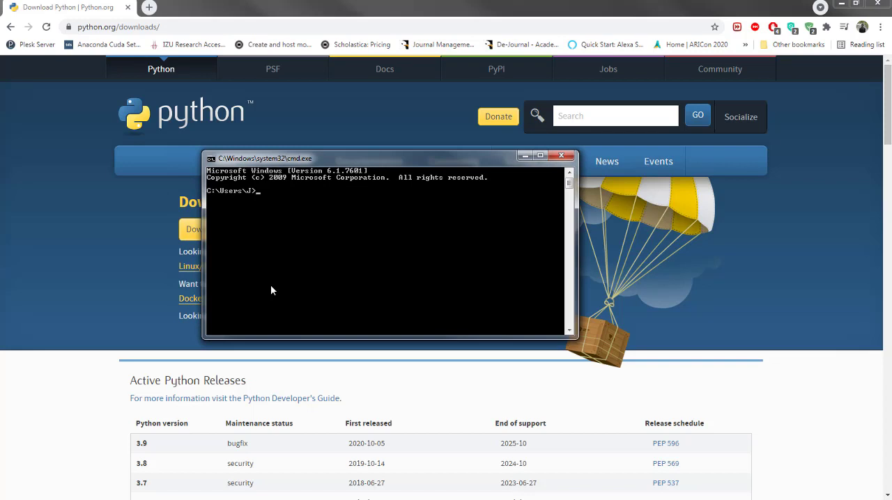
text(python)
key(Return)
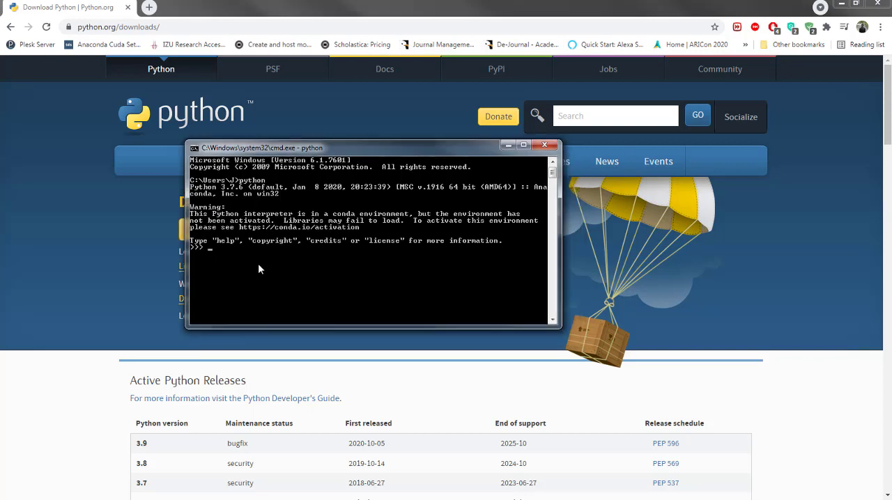
text(print('hello'))
key(Return)
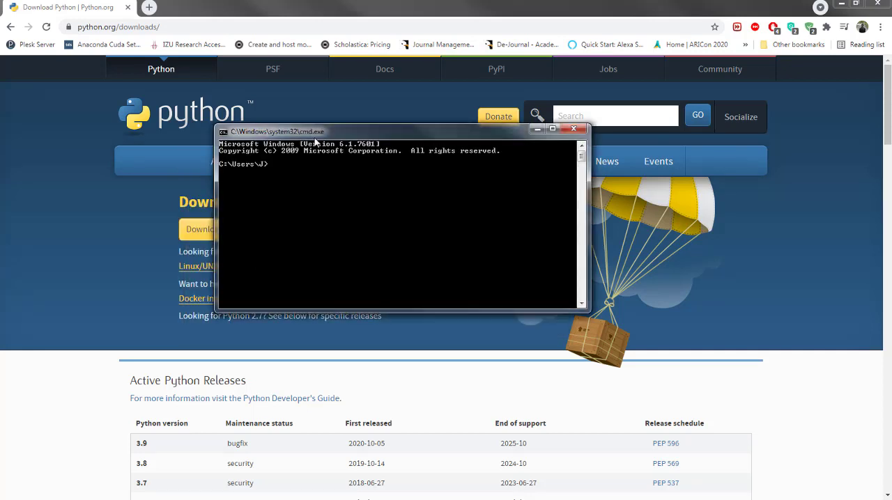
Check the installed Python version by running python --version in a fresh Command Prompt.
text(per)
key(BackSpace)
key(BackSpace)
key(BackSpace)
text(python --version)
key(Return)
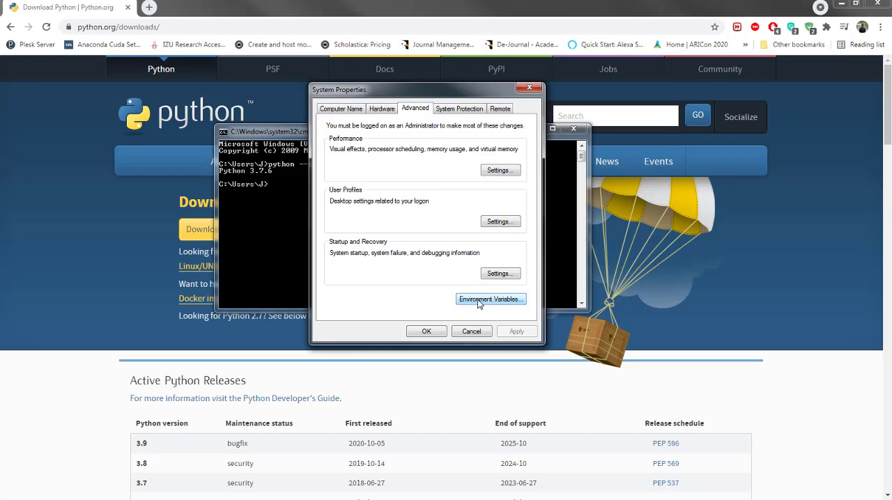
Inspect the user PATH environment variable for the Python37 folder entry, leave its value unedited, and close the System Properties dialogs.
click(478, 302)
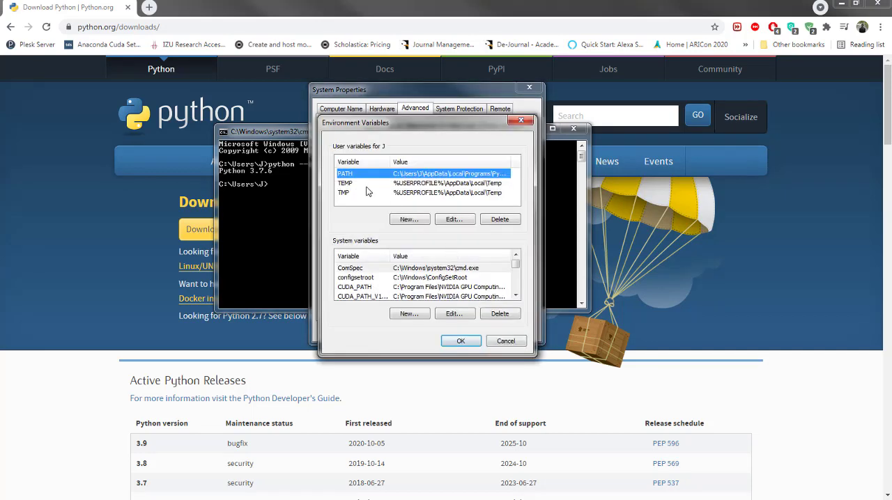
double_click(439, 180)
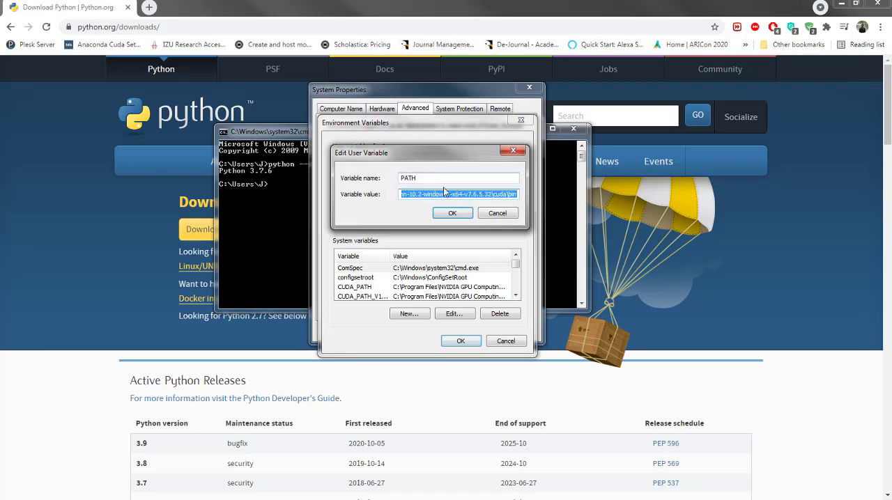
click(498, 195)
key(Left)
key(Left)
key(Left)
key(Left)
key(Left)
key(Left)
key(Left)
key(Left)
key(Left)
key(Left)
key(Left)
key(Left)
key(Left)
key(Left)
key(Left)
key(Left)
key(Left)
key(Left)
key(Left)
key(Left)
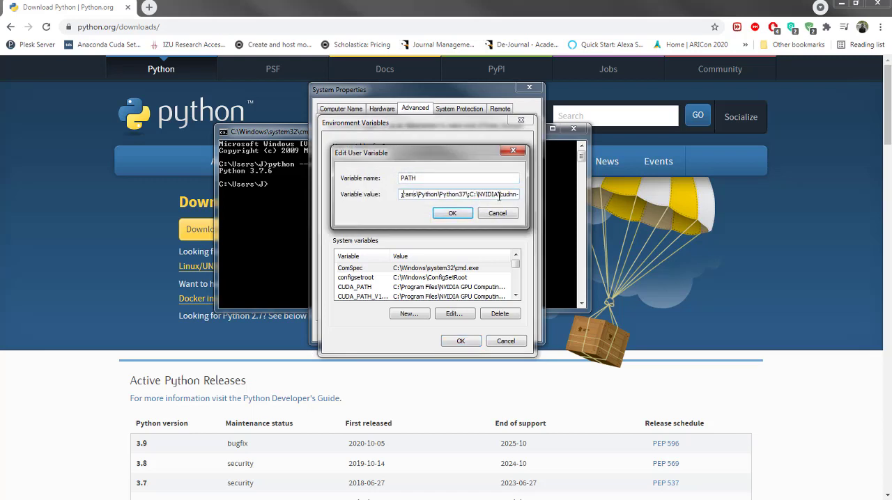
key(Left)
key(Left)
key(Left)
key(Left)
key(Left)
key(Left)
key(Left)
key(Left)
key(Left)
key(Left)
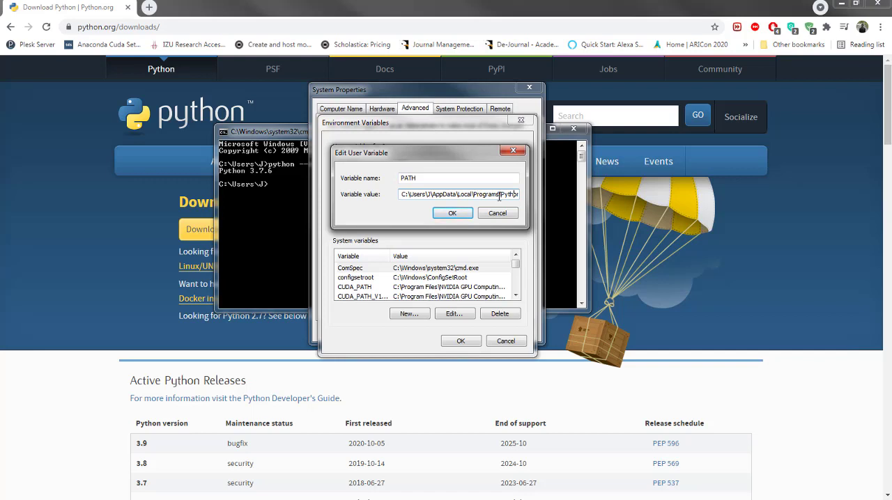
key(Right)
key(Right)
key(Right)
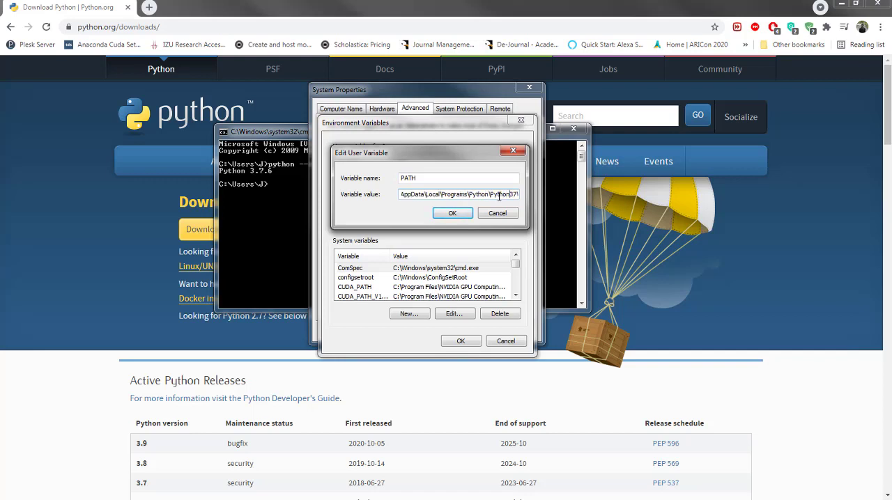
key(Right)
key(Right)
key(Right)
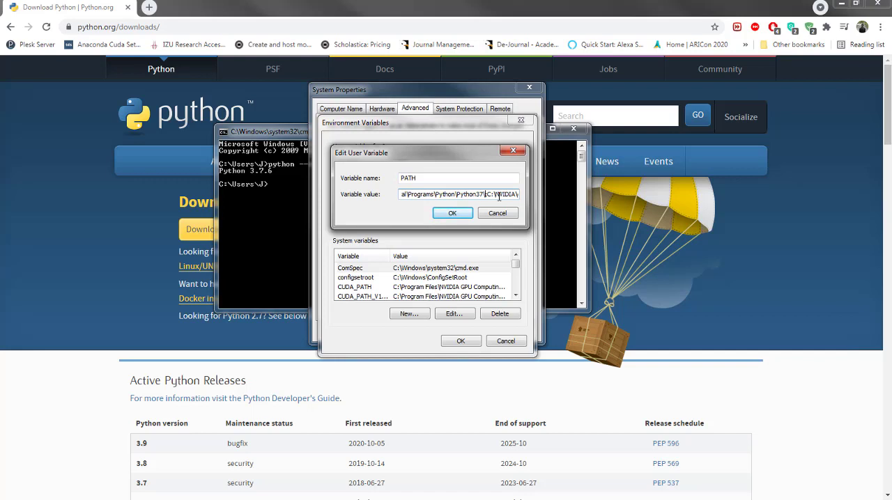
click(498, 213)
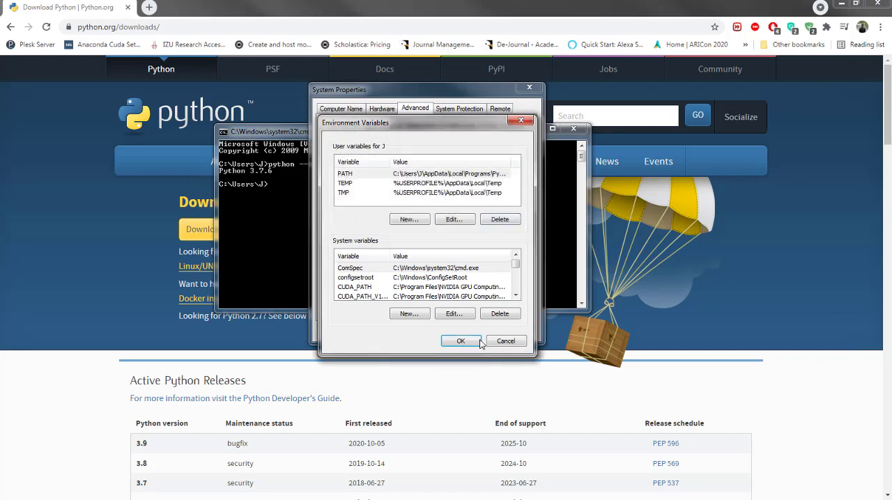
click(470, 342)
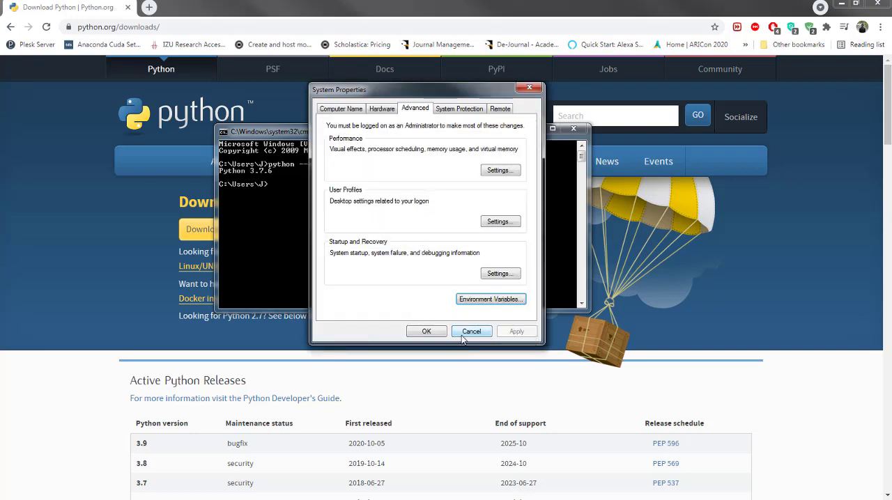
click(427, 332)
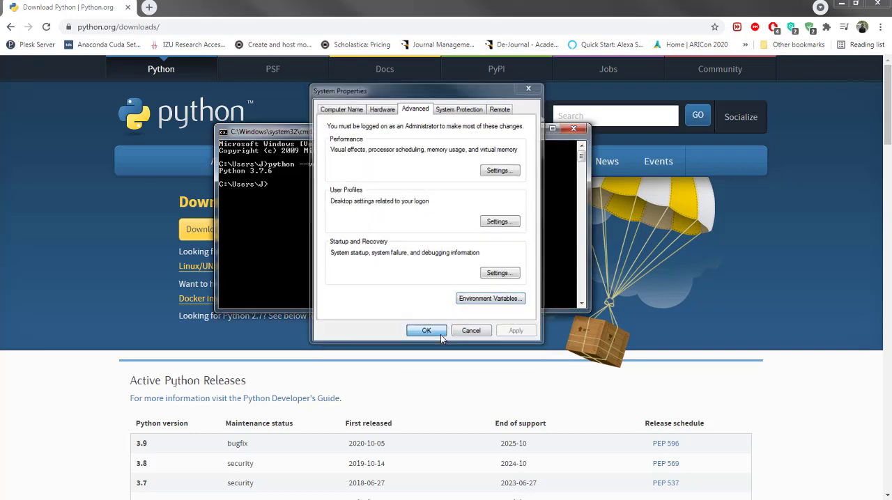
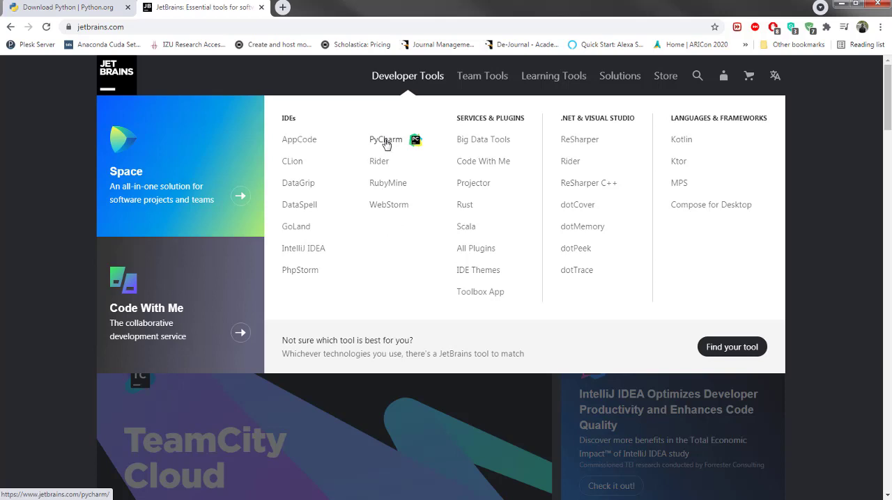
Open the PyCharm product page from the JetBrains developer tools and review its feature overview, dismissing the JetBrains Academy banner.
click(386, 140)
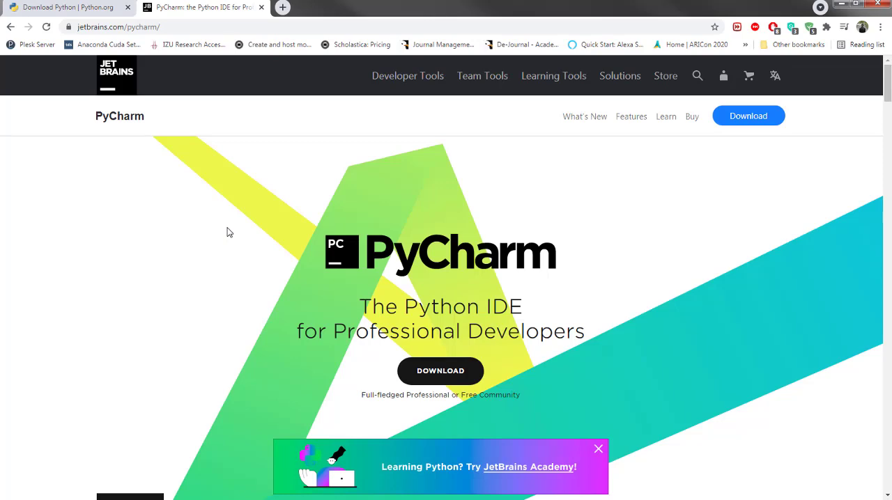
scroll(228, 232, down, 5)
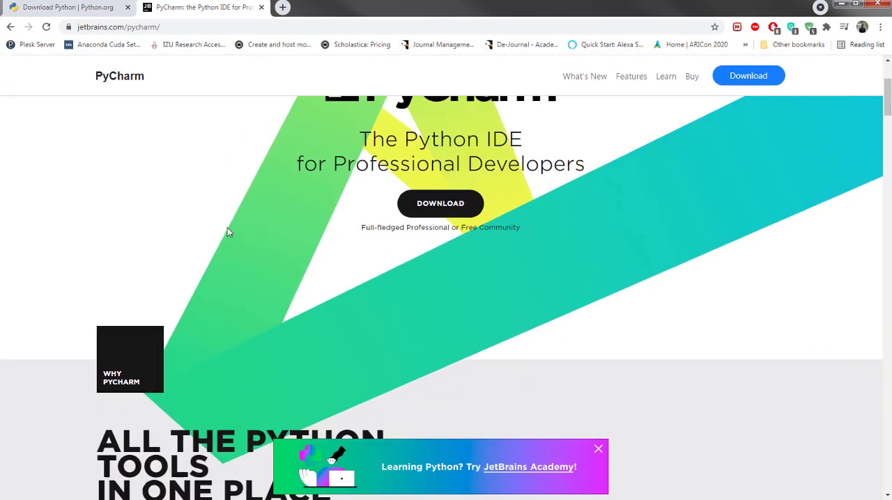
scroll(227, 230, down, 3)
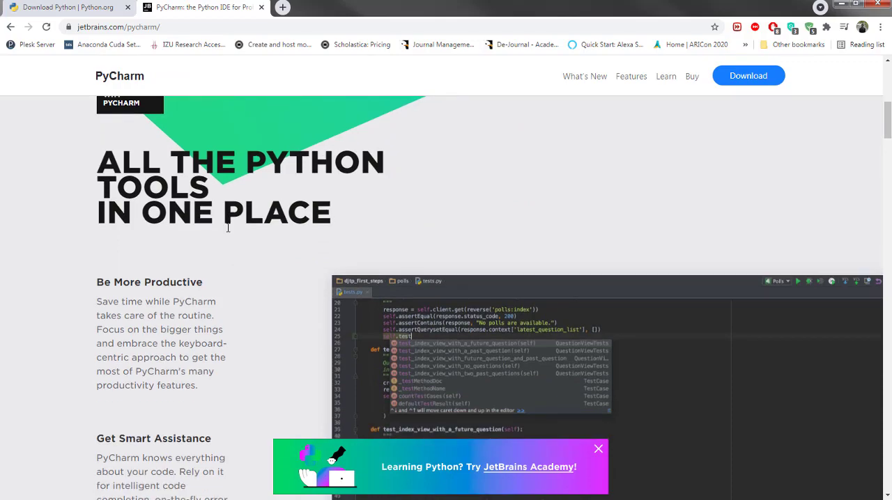
scroll(227, 228, down, 10)
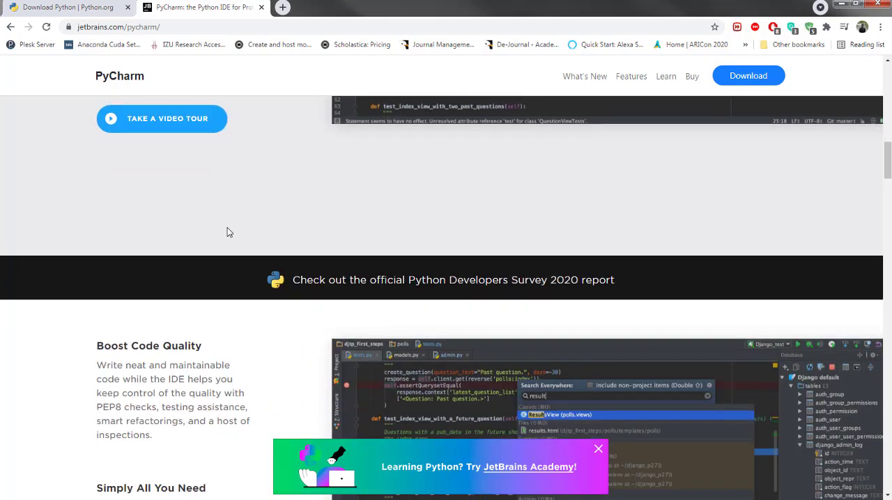
scroll(227, 233, down, 2)
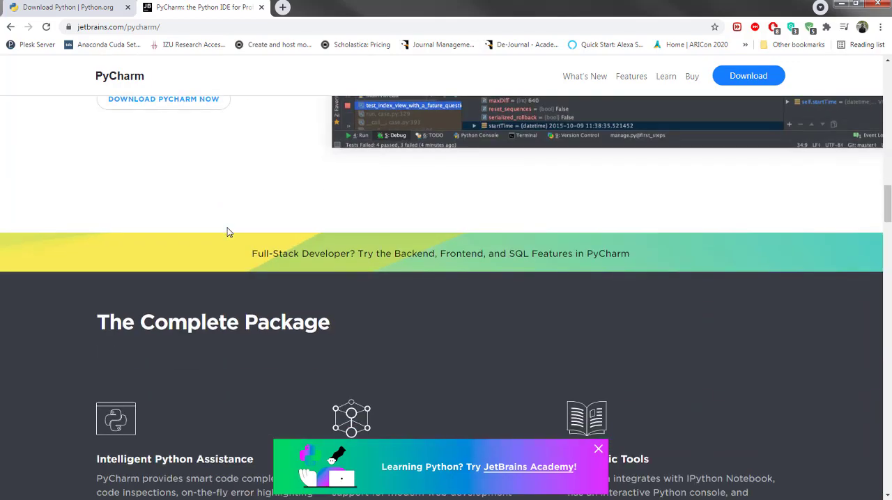
scroll(226, 232, down, 3)
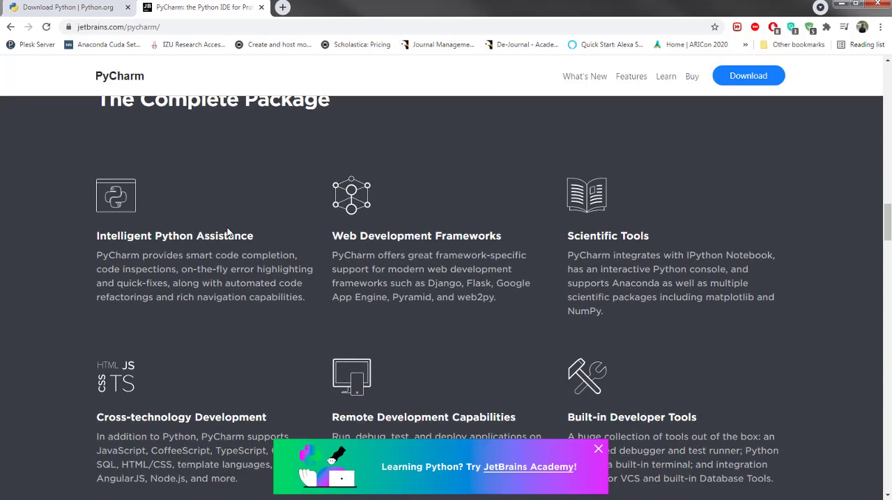
scroll(227, 232, up, 1)
scroll(226, 232, down, 2)
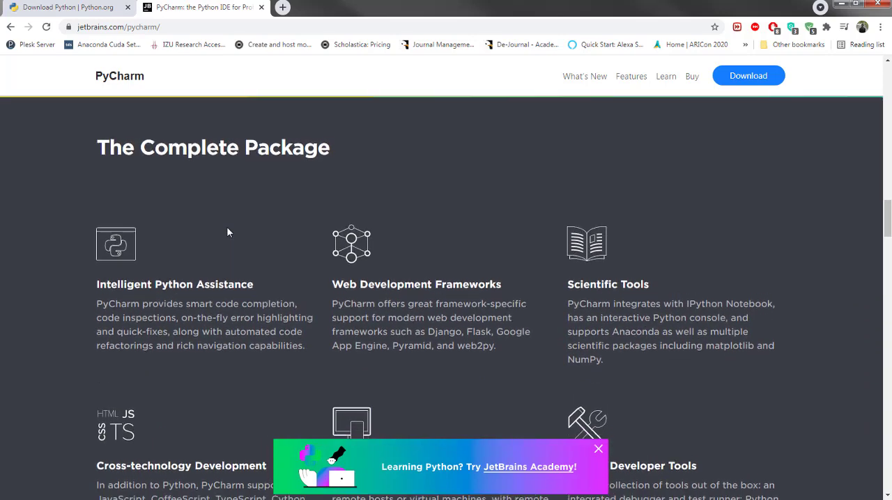
scroll(227, 228, down, 2)
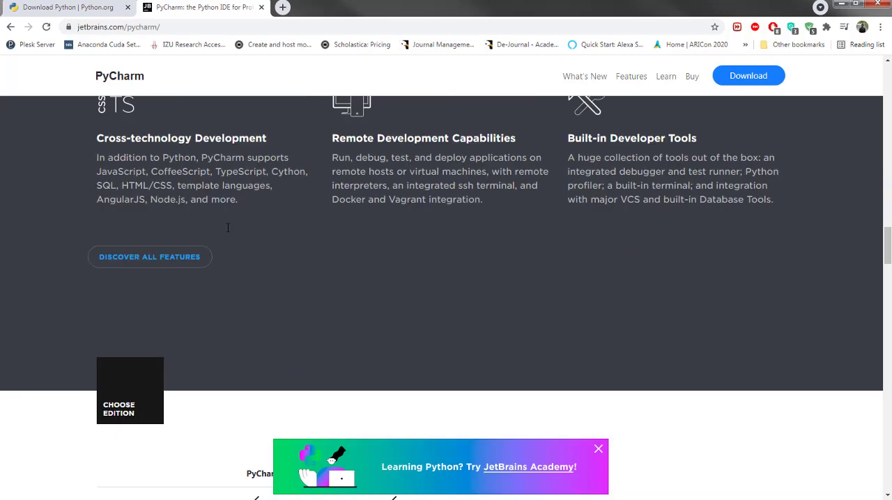
click(598, 450)
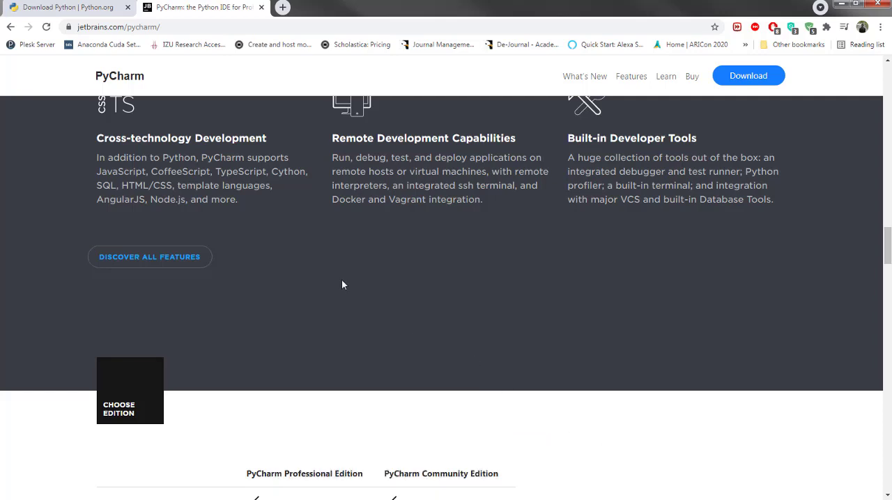
scroll(341, 282, up, 2)
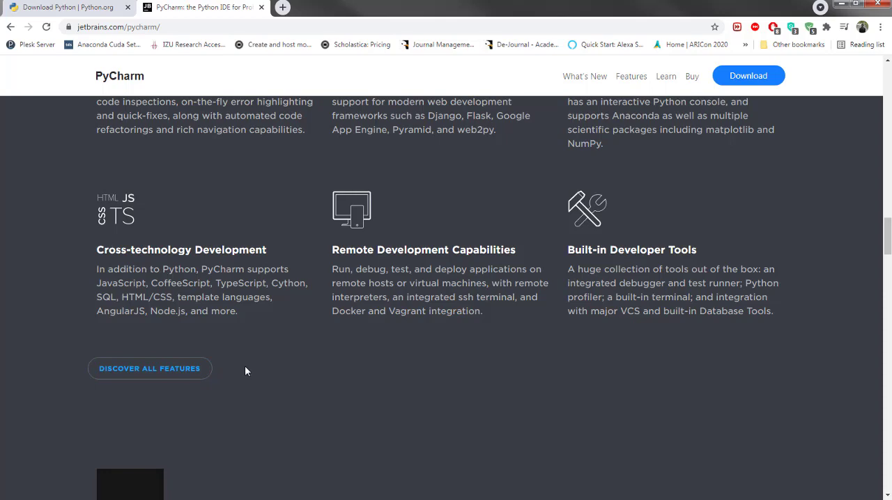
Compare the PyCharm Professional and Community editions and download the free Community Edition as the Windows .exe installer.
scroll(245, 338, down, 4)
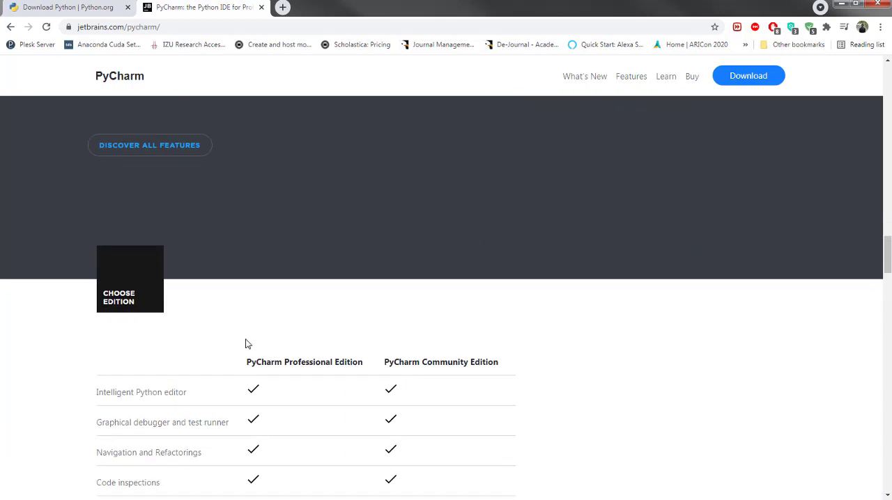
scroll(246, 344, down, 2)
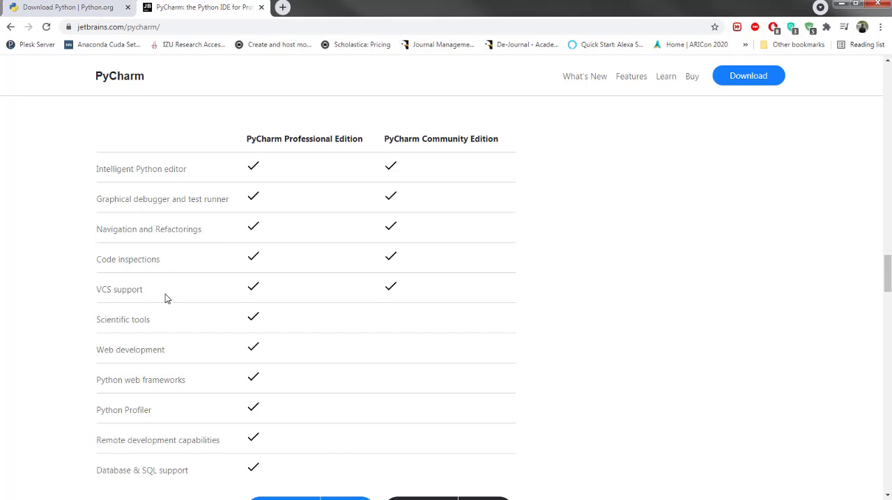
scroll(165, 299, down, 1)
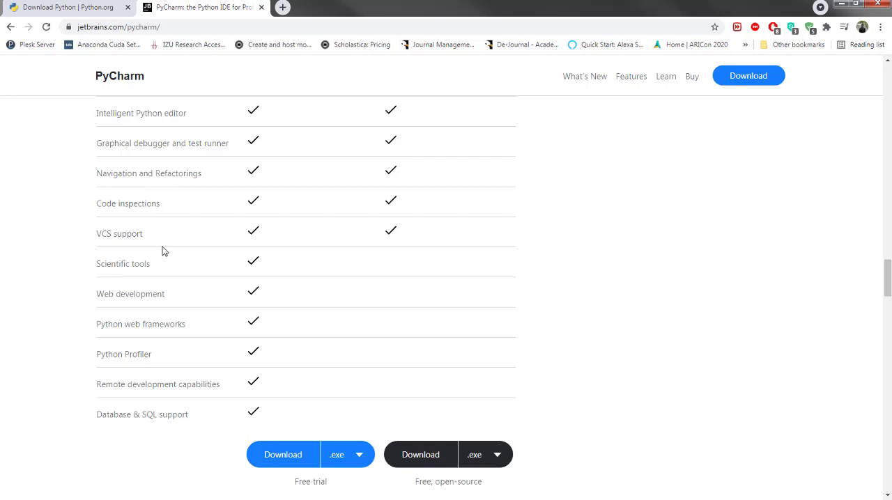
scroll(178, 278, up, 1)
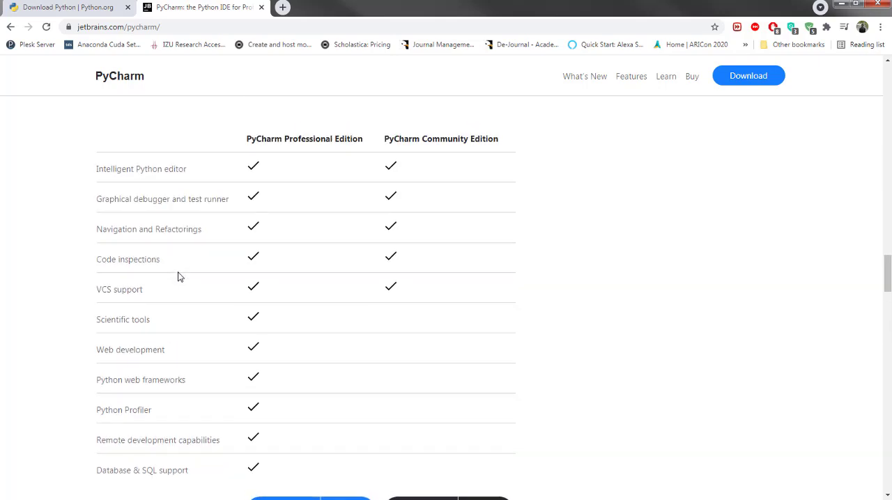
scroll(178, 277, down, 1)
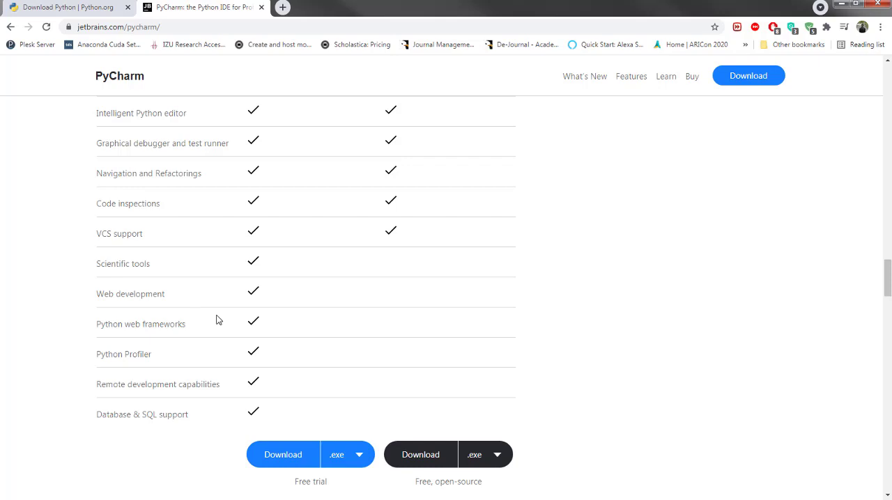
scroll(217, 319, down, 2)
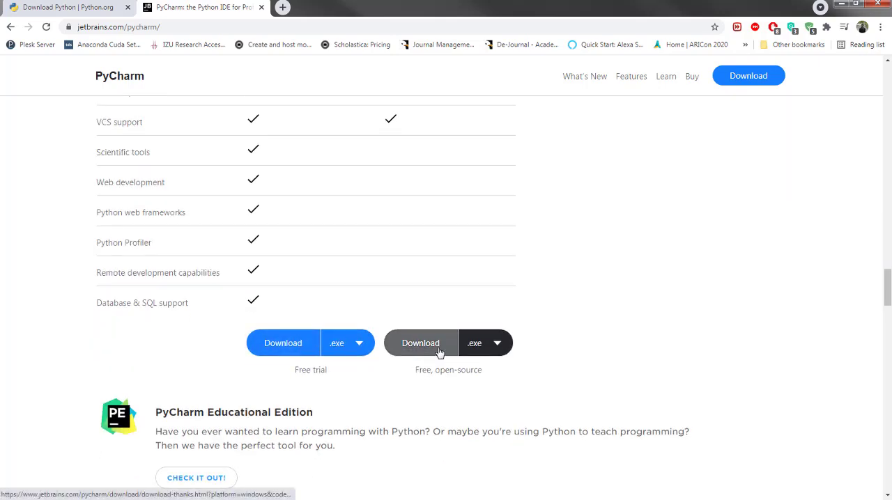
click(496, 346)
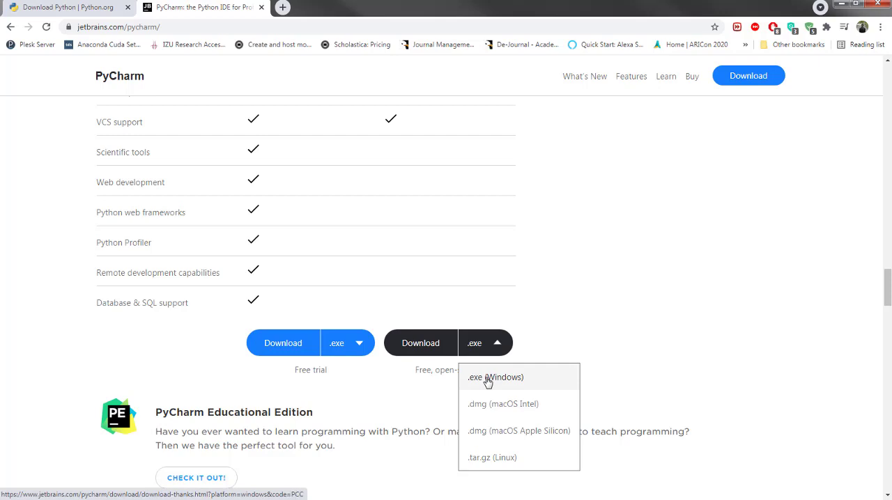
click(488, 380)
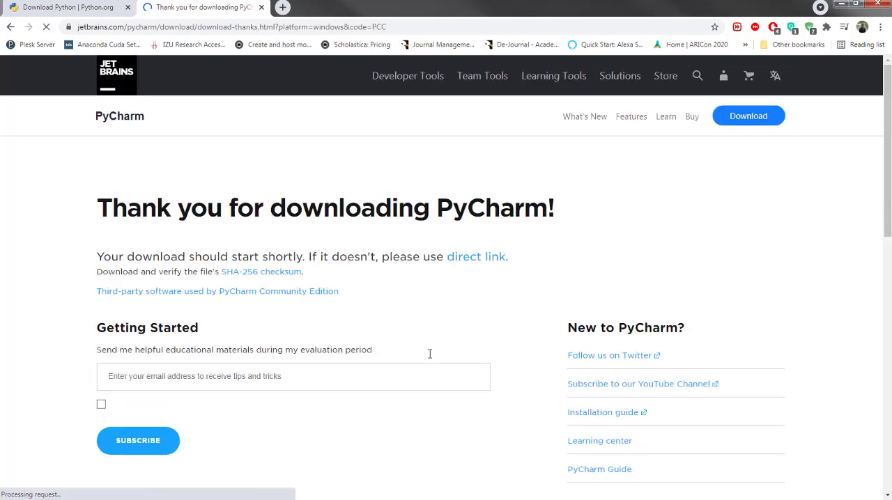
scroll(343, 302, down, 2)
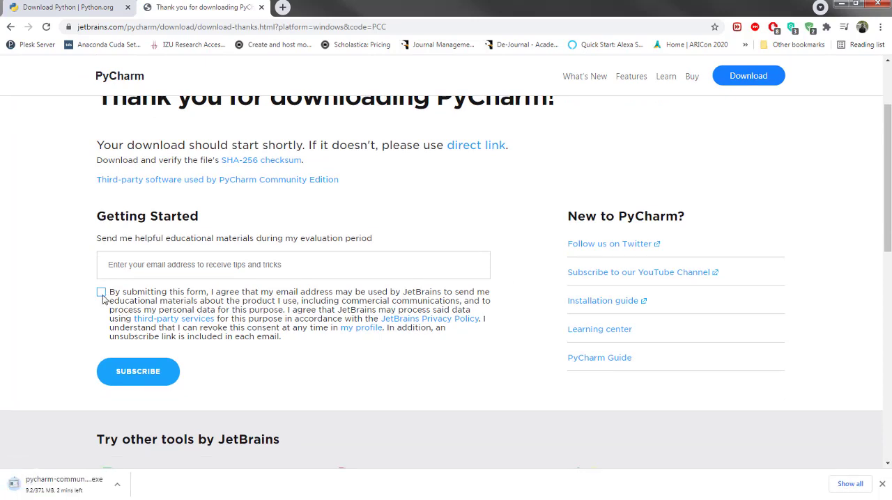
click(119, 265)
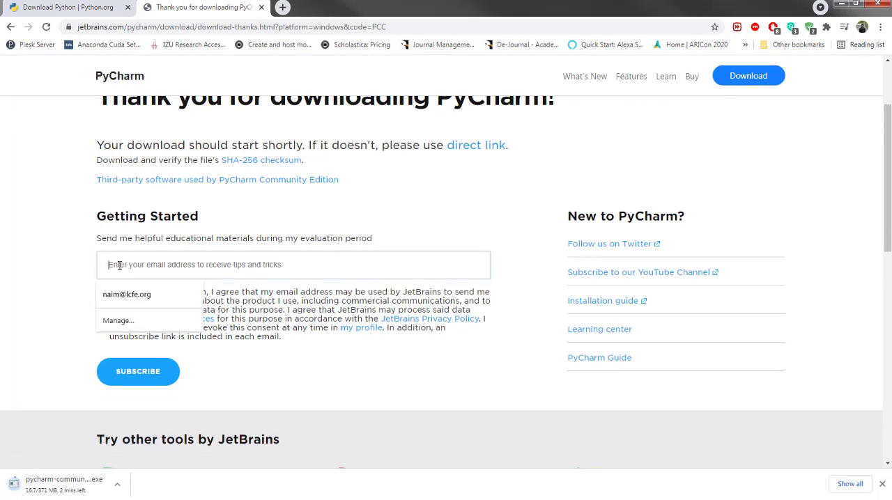
click(53, 269)
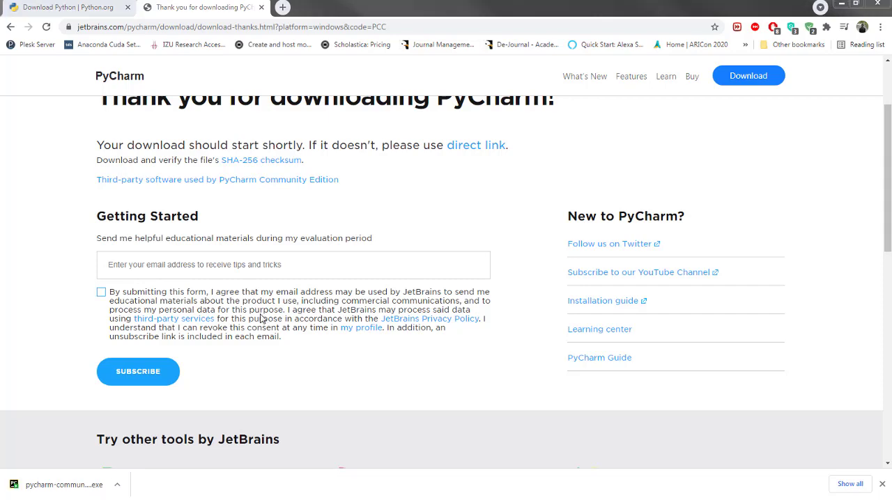
Run pycharm-community-2021.2.exe from the Python Installer folder and accept the default destination folder in the setup wizard.
drag(0, 28, 370, 96)
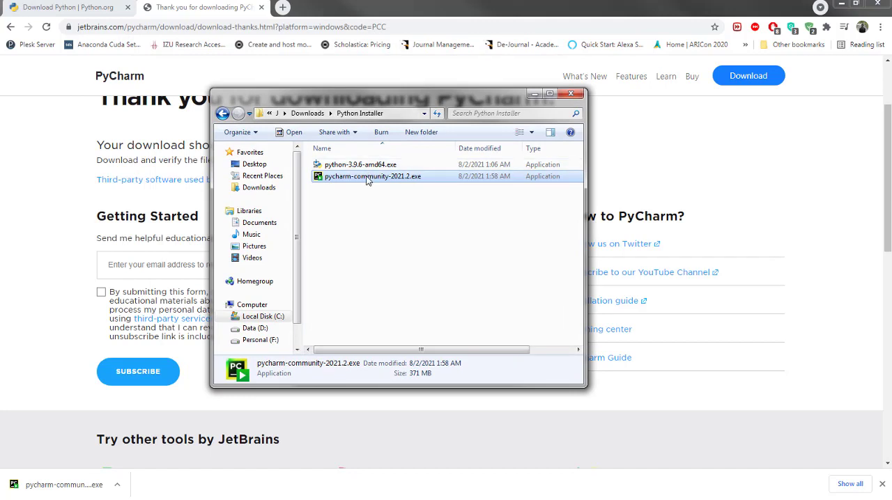
double_click(368, 178)
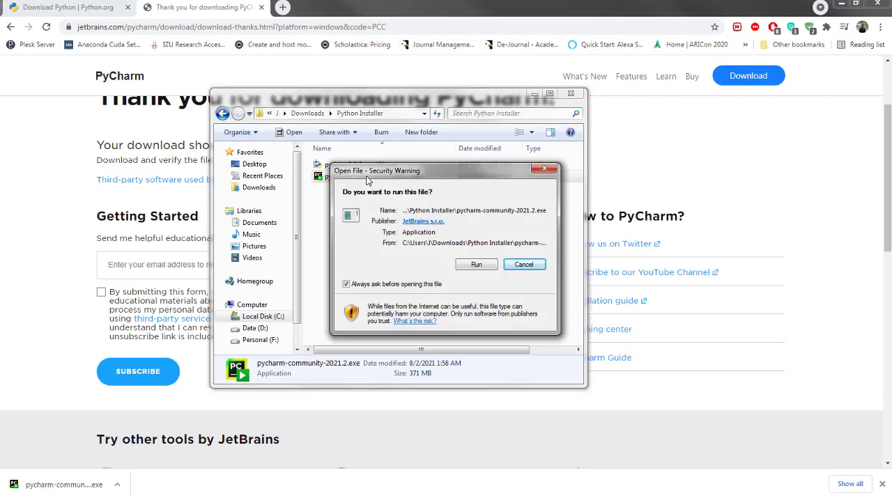
click(480, 268)
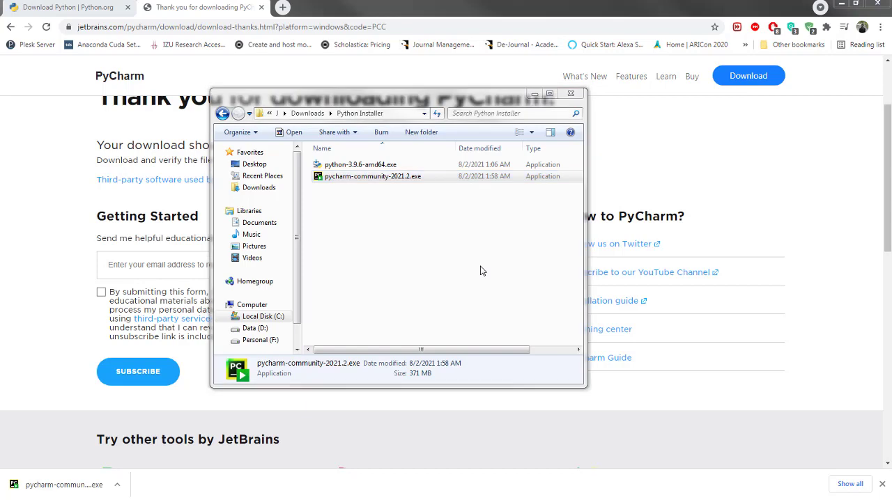
click(511, 344)
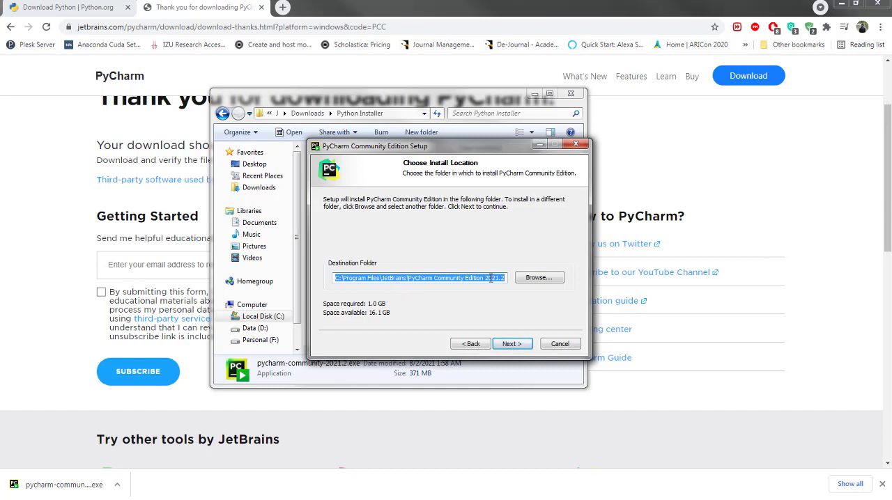
click(509, 344)
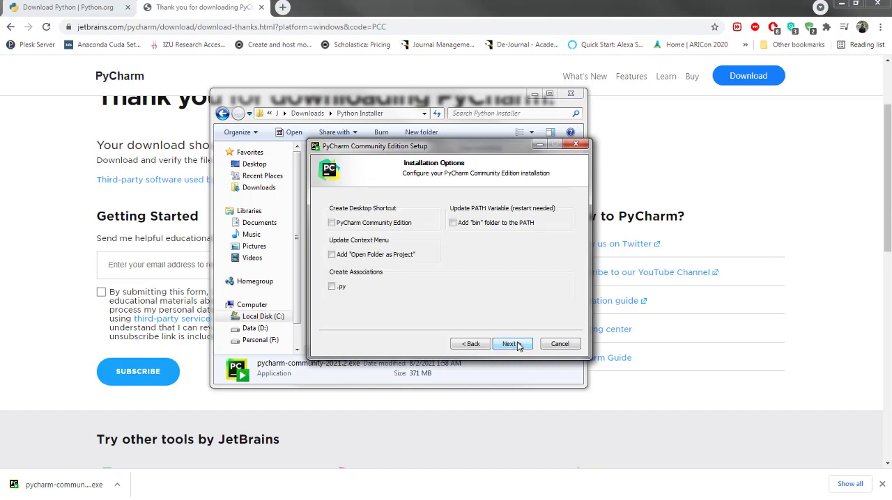
Enable the PyCharm Community Edition desktop shortcut and adding the "bin" folder to the PATH, and install using the JetBrains Start Menu folder.
click(367, 224)
click(454, 223)
click(512, 344)
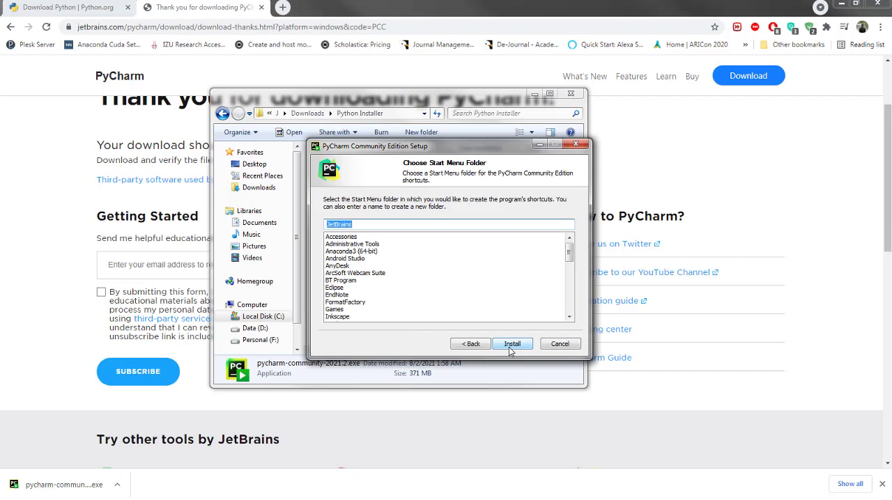
click(511, 344)
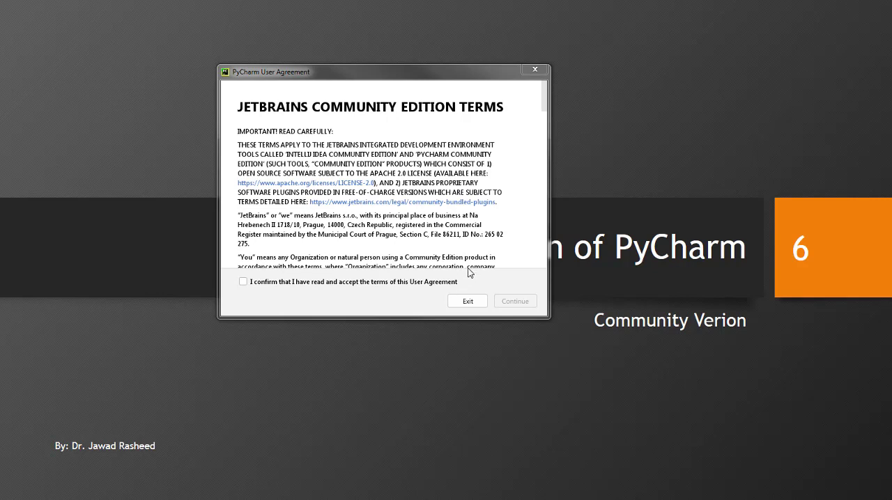
Accept the terms of the PyCharm User Agreement and continue to the data sharing choice.
click(316, 286)
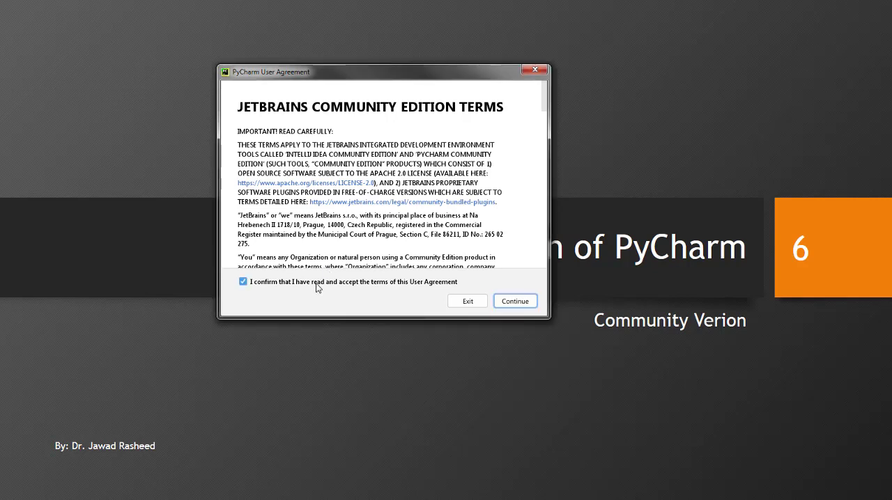
click(499, 305)
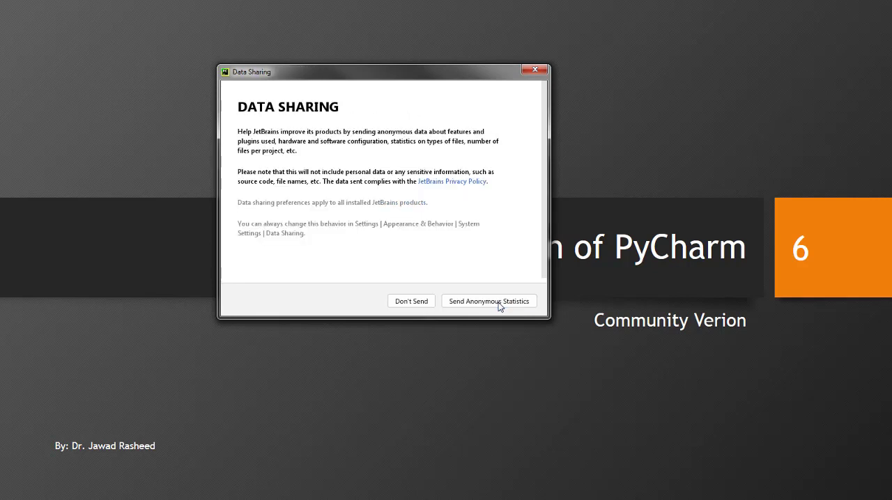